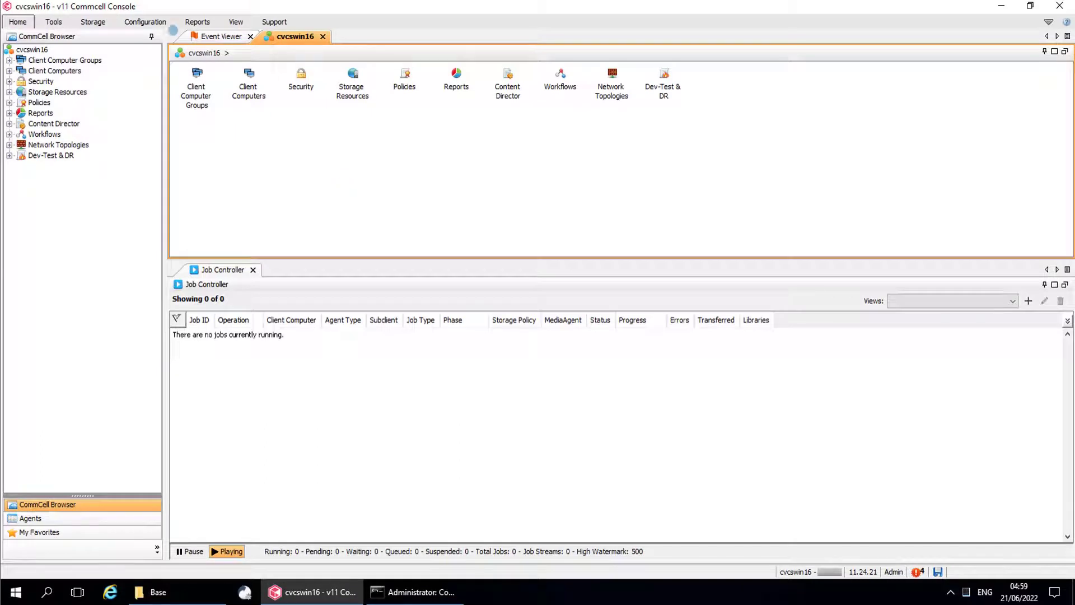
Step: Open and close Job Management unchanged, then open the Control Panel from Home
{"action": "left_click", "coordinate": [147, 22]}
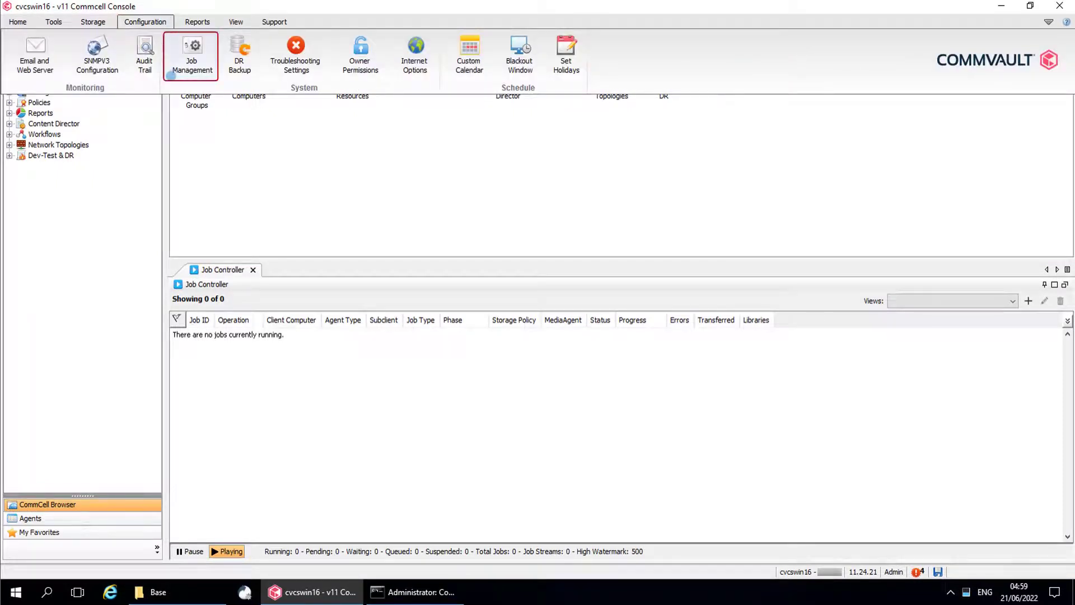
{"action": "left_click", "coordinate": [171, 75]}
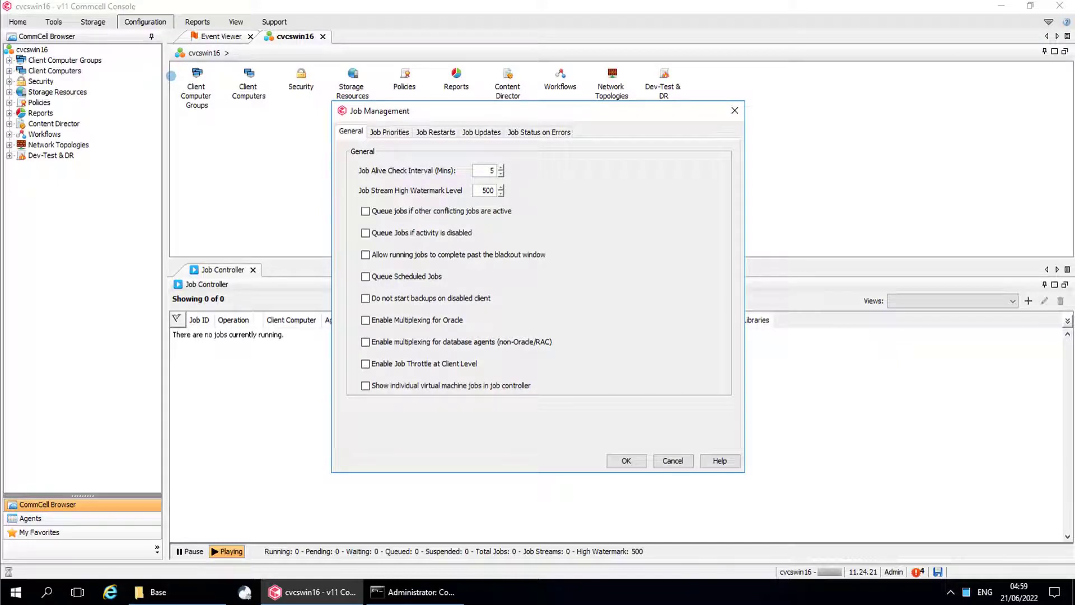
{"action": "left_click", "coordinate": [734, 111]}
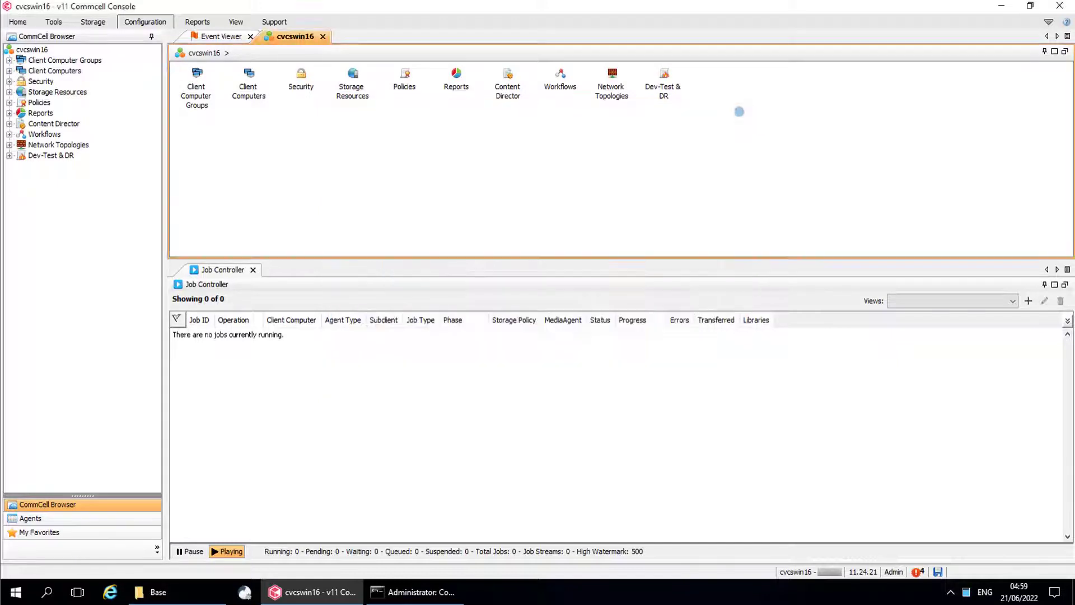
{"action": "left_click", "coordinate": [19, 24]}
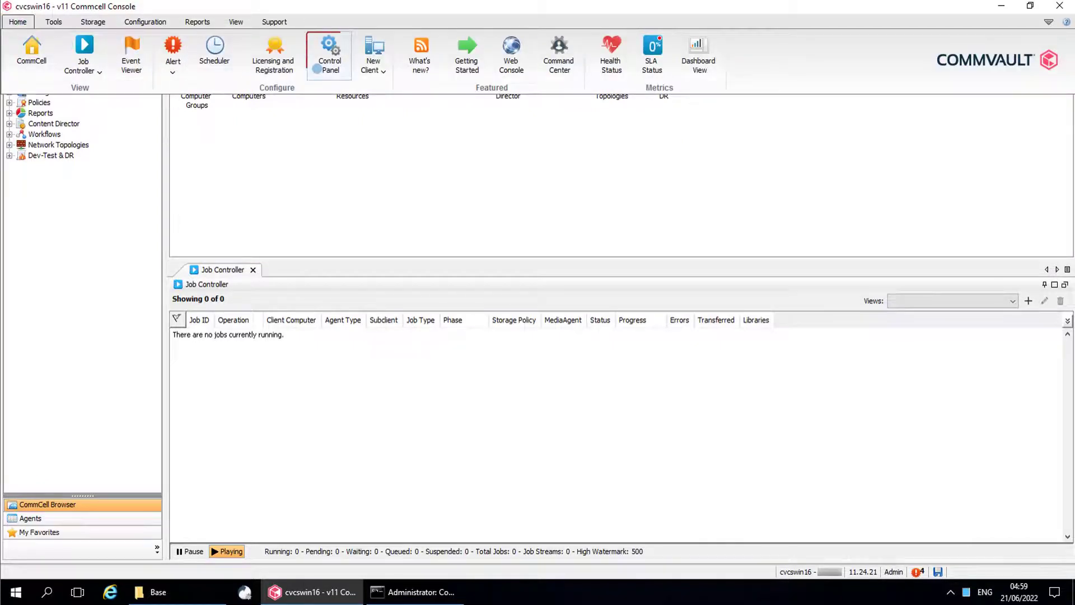
{"action": "left_click", "coordinate": [318, 69]}
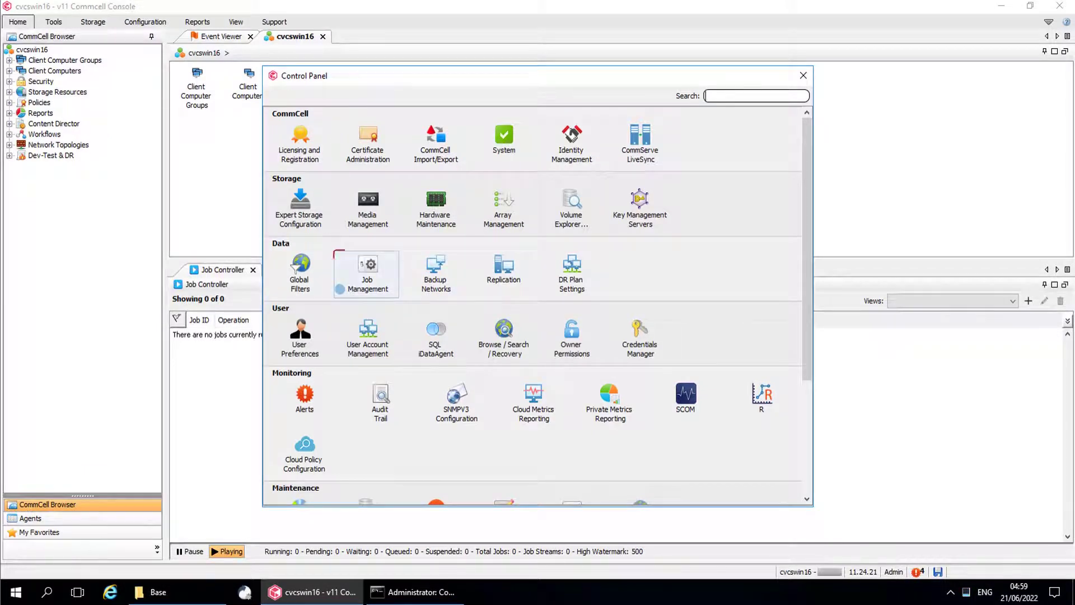
Step: Reopen Job Management from the Control Panel and lower the alive check interval to 3
{"action": "left_click", "coordinate": [340, 288]}
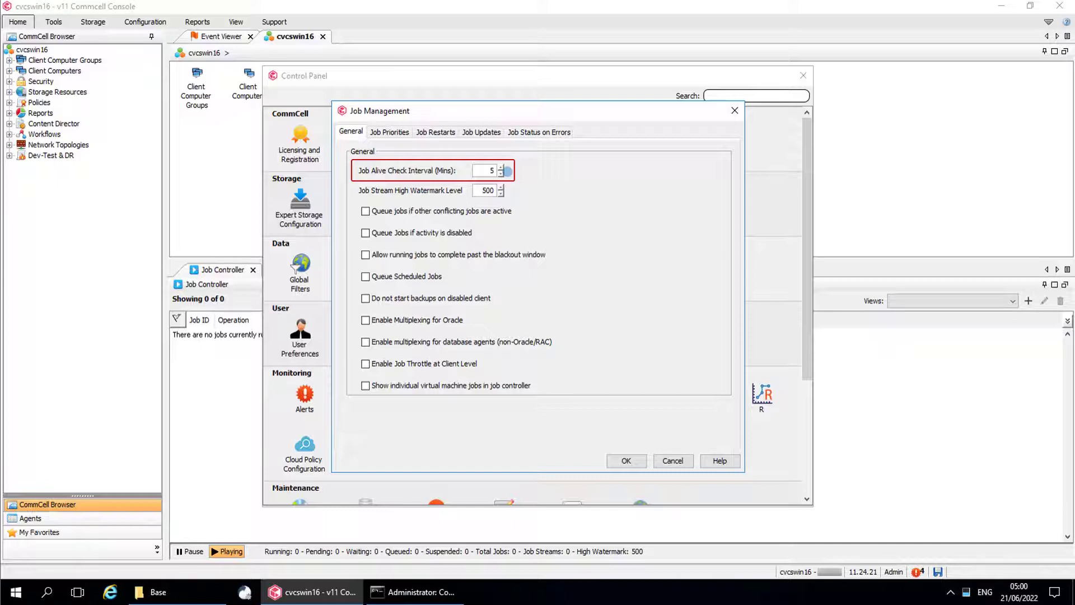
{"action": "left_click", "coordinate": [500, 174]}
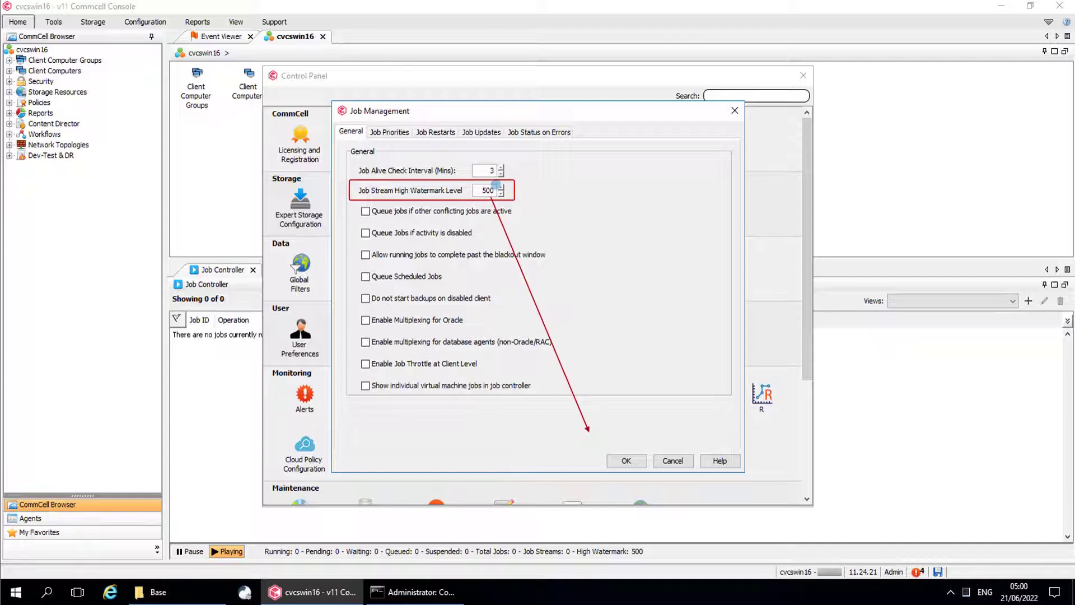
Step: Replace the job stream high watermark value of 500 with 700
{"action": "double_click", "coordinate": [490, 190]}
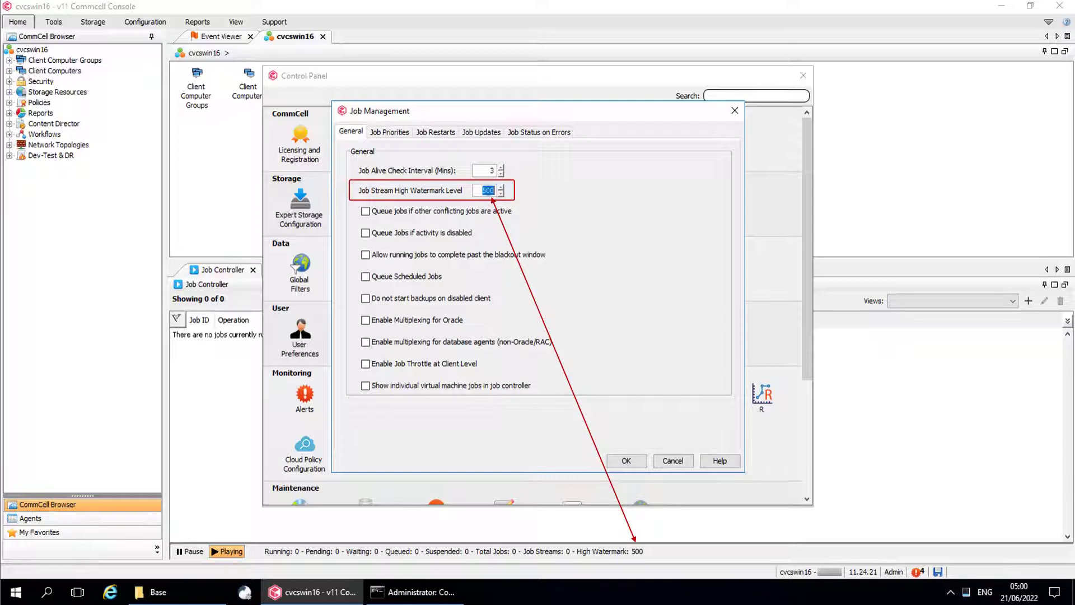
{"action": "type", "text": "700"}
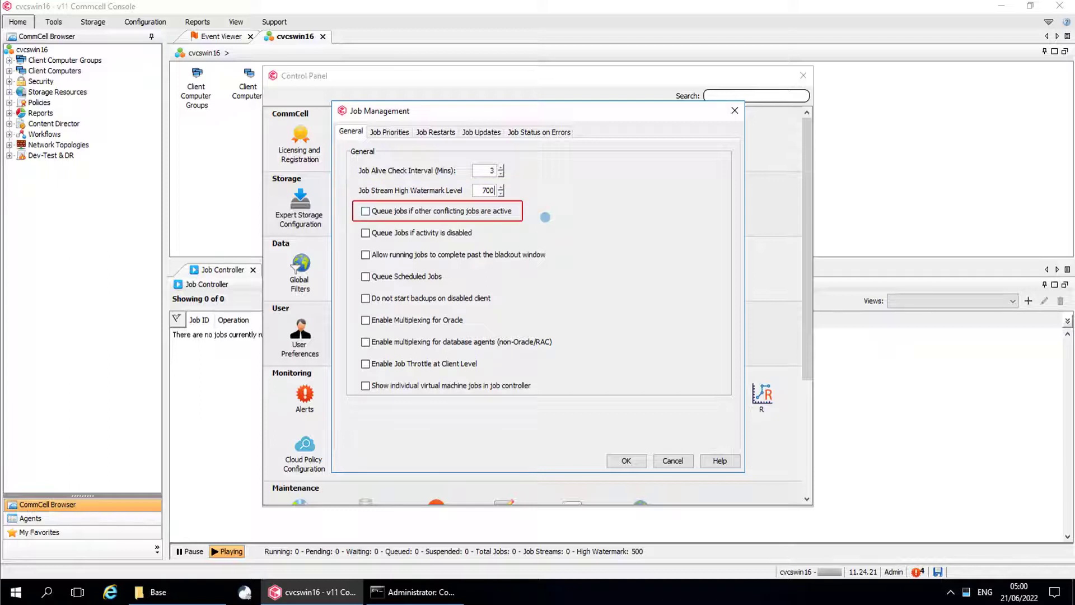
Step: Enable 'Queue jobs if other conflicting jobs are active' on the General tab
{"action": "left_click", "coordinate": [546, 213]}
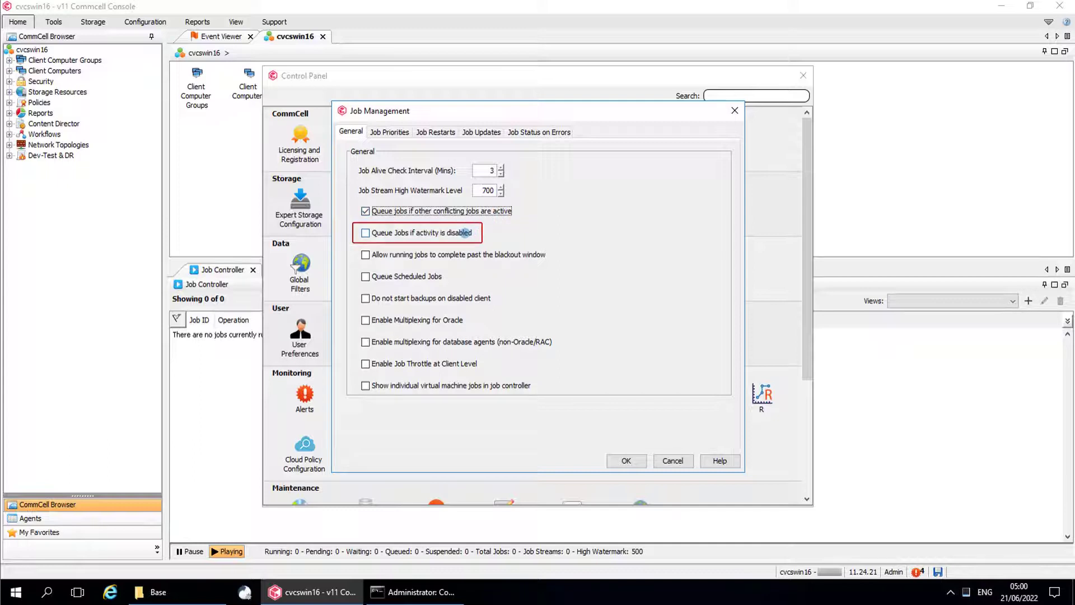
Step: Enable 'Queue Jobs if activity is disabled' and 'Allow running jobs to complete past the blackout window'
{"action": "left_click", "coordinate": [465, 233]}
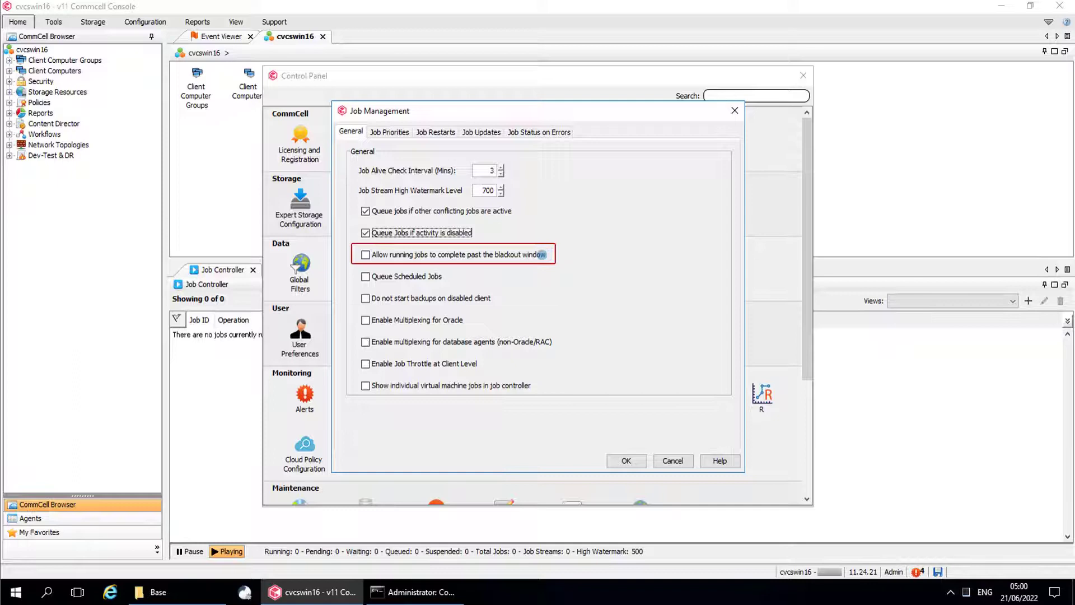
{"action": "left_click", "coordinate": [542, 254]}
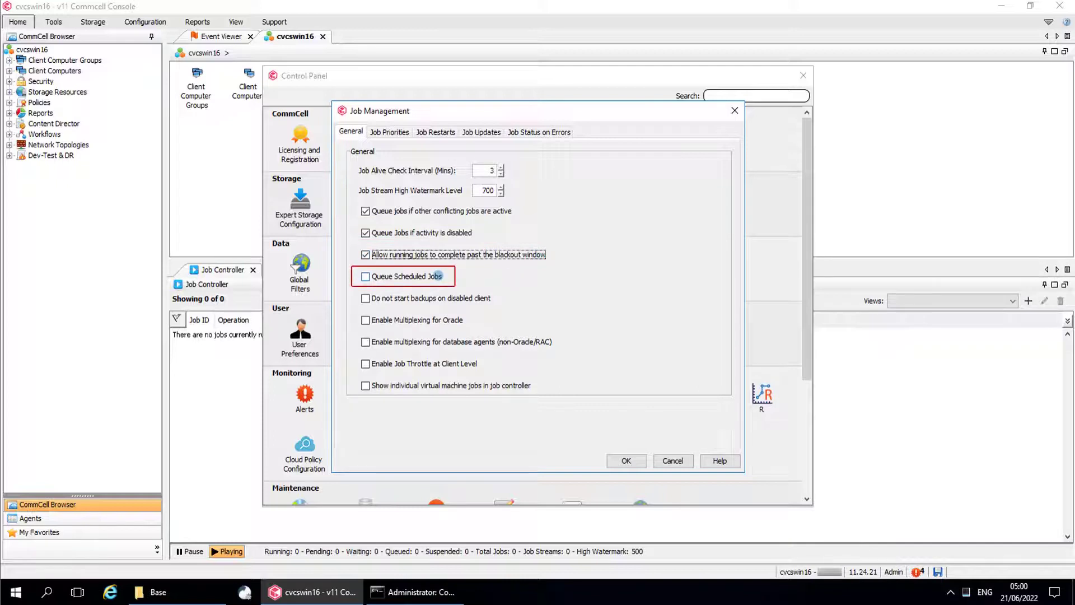
Step: Enable the 'Queue Scheduled Jobs' option in Job Management
{"action": "left_click", "coordinate": [438, 276]}
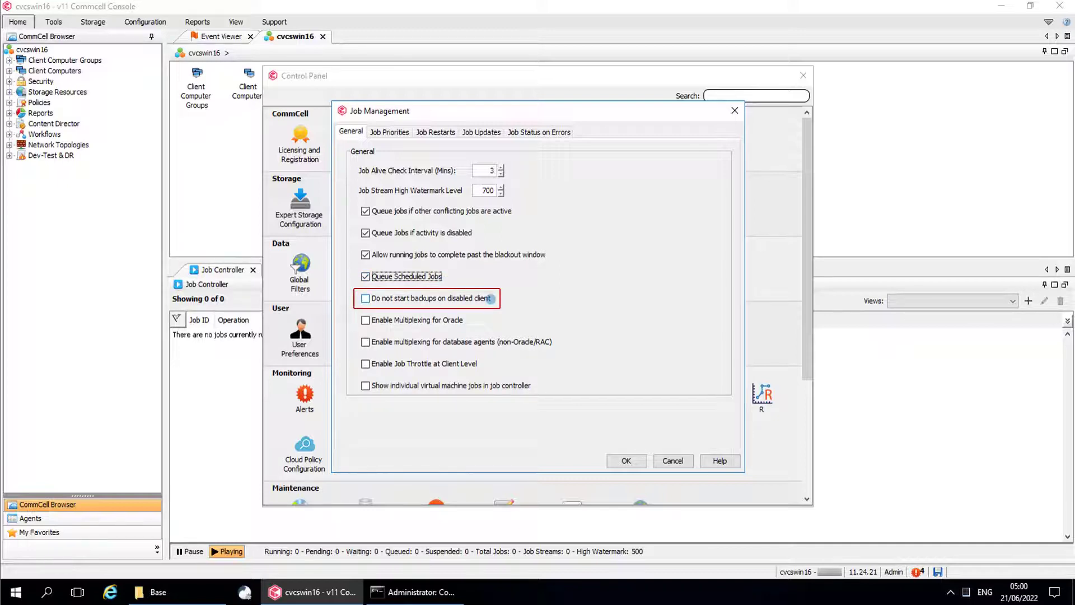
Step: Enable 'Do not start backups on disabled client' plus Oracle and non-Oracle database multiplexing
{"action": "left_click", "coordinate": [492, 299]}
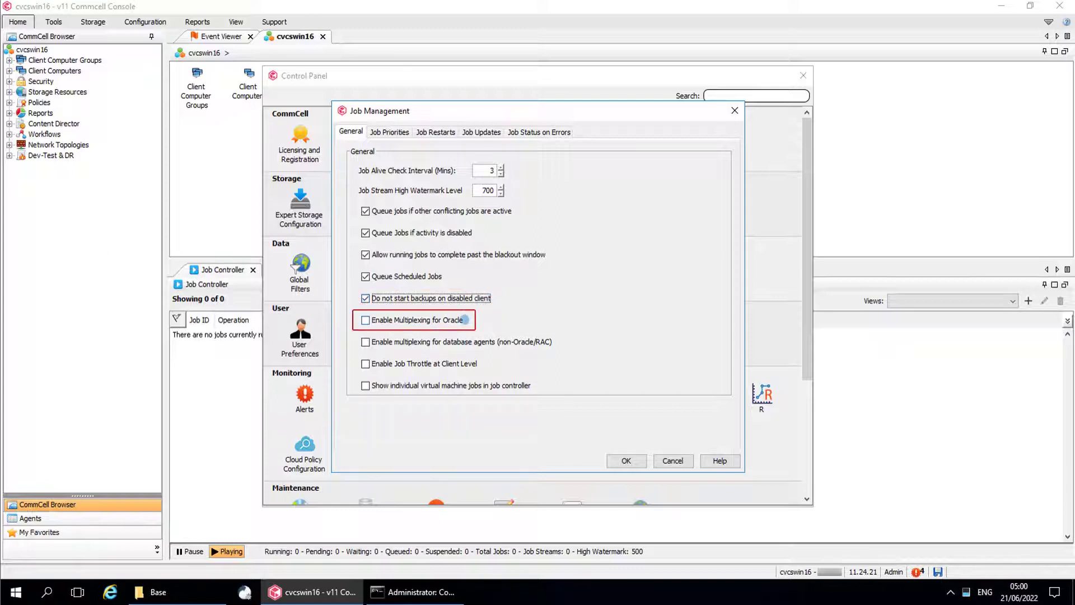
{"action": "left_click", "coordinate": [465, 320]}
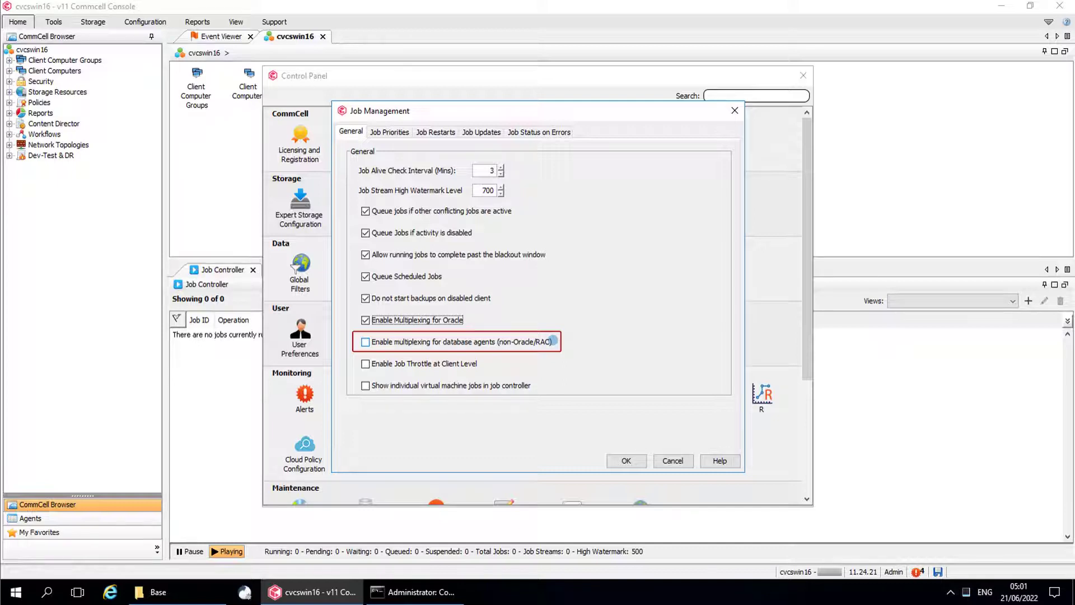
{"action": "left_click", "coordinate": [552, 341]}
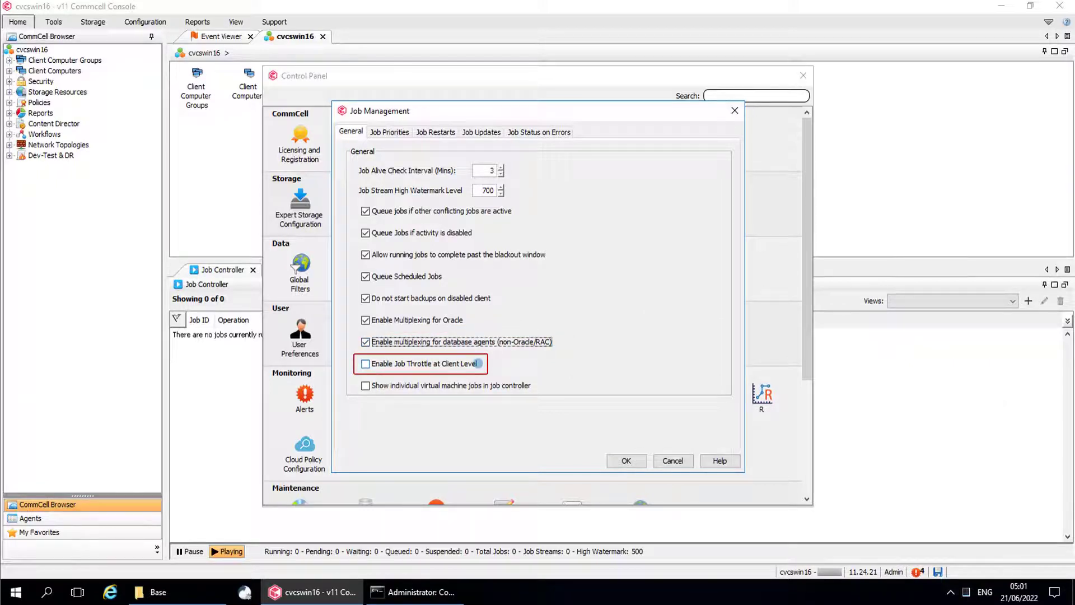
Step: Enable 'Enable Job Throttle at Client Level' on the General tab
{"action": "left_click", "coordinate": [478, 362]}
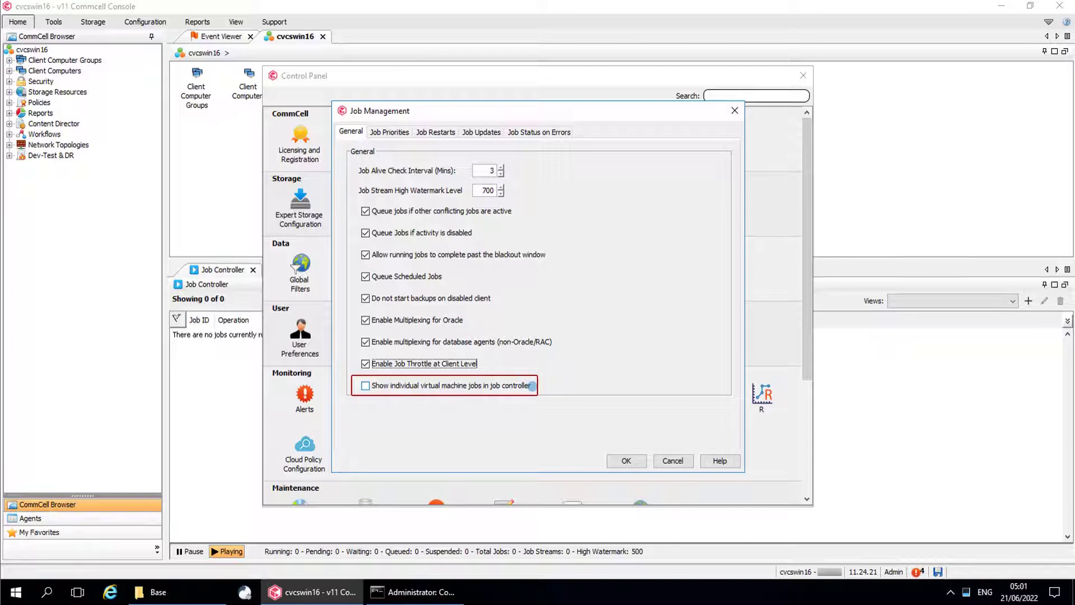
Step: Enable 'Show individual virtual machine jobs in job controller' on the General tab
{"action": "left_click", "coordinate": [533, 385]}
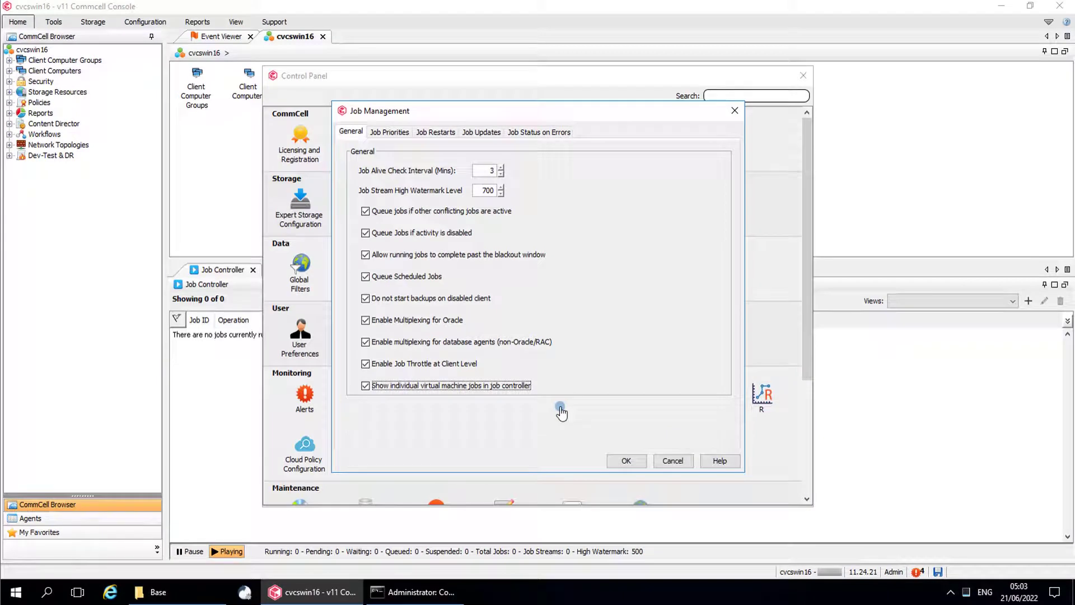
Step: In Command Prompt, go to the D: Commvault Base folder and run execscript with -si 1
{"action": "left_click", "coordinate": [441, 597]}
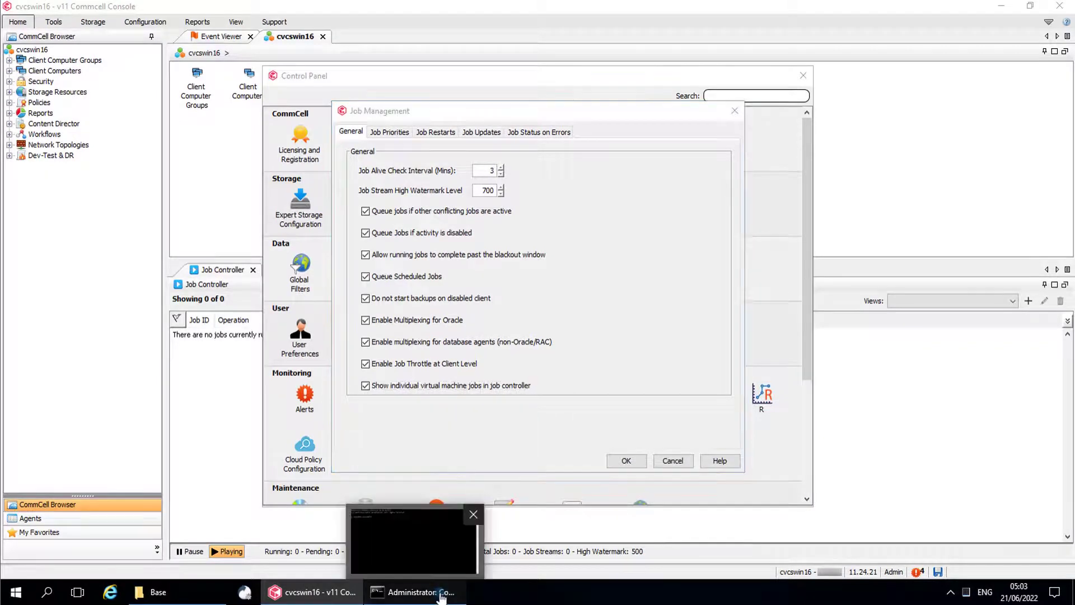
{"action": "type", "text": "d:"}
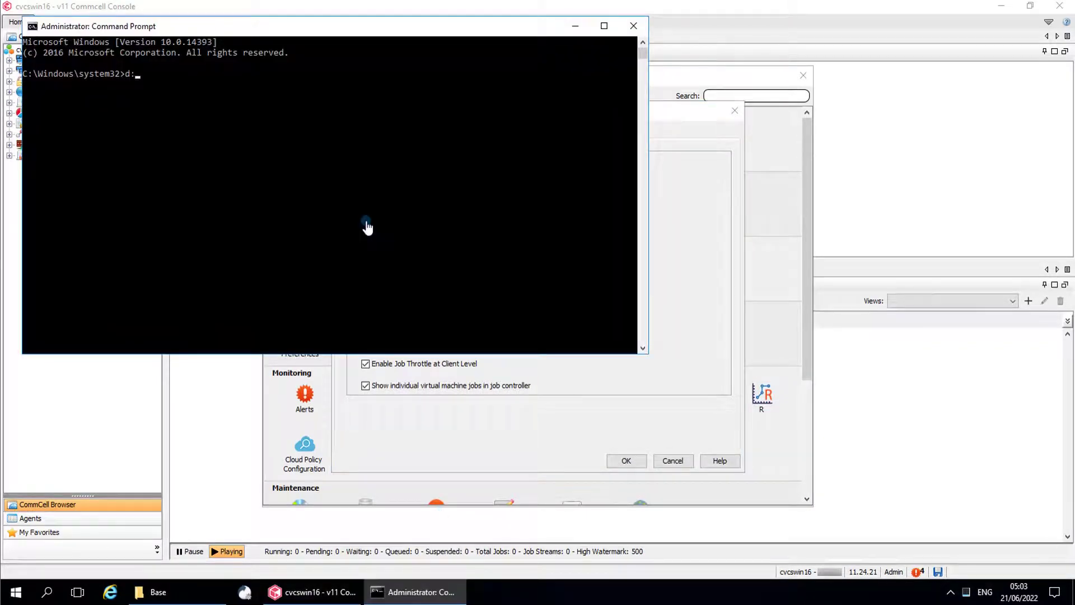
{"action": "key", "text": "Return"}
{"action": "type", "text": "cd prog*\\commv"}
{"action": "type", "text": "*\\con*\b"}
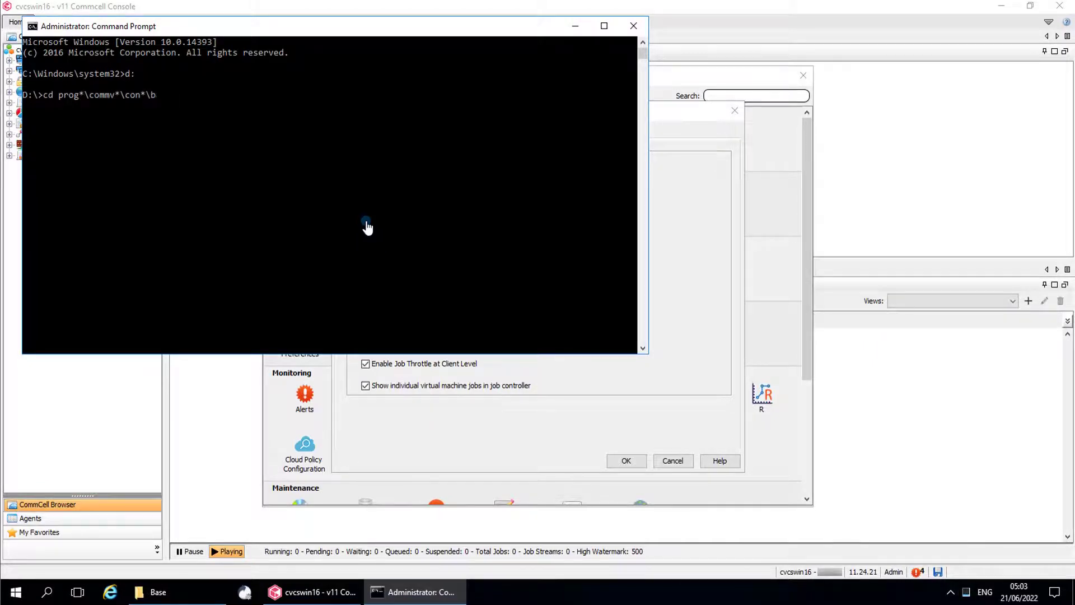
{"action": "type", "text": "ase"}
{"action": "key", "text": "Return"}
{"action": "type", "text": "qoperation execscript -sn SetKeyIntoGlobalParamTbl.sql -si RMRestoreInterruptOtherJobs -si n"}
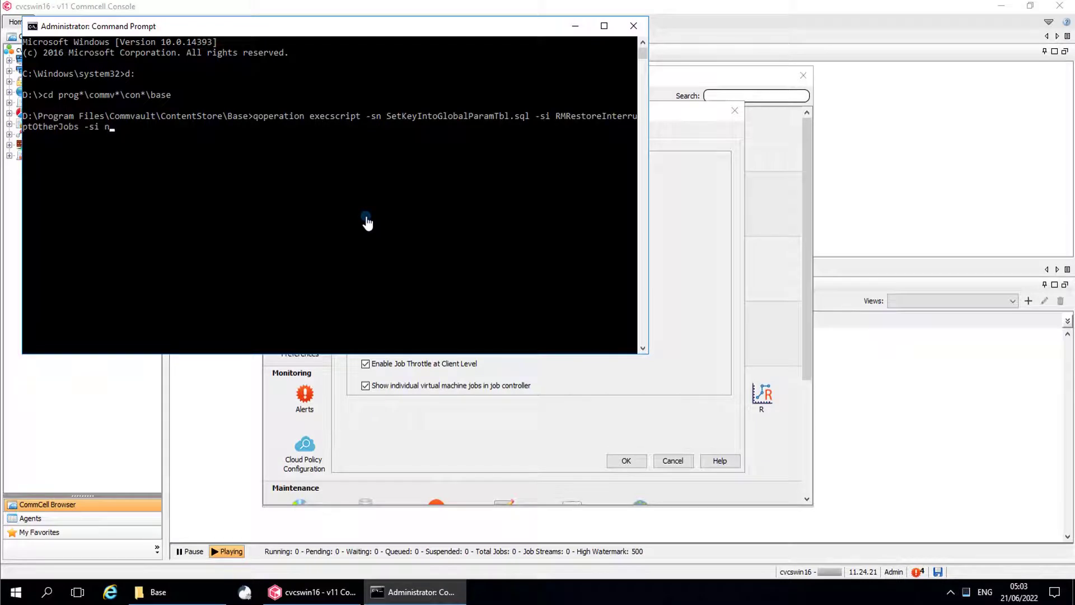
{"action": "key", "text": "BackSpace"}
{"action": "type", "text": "1"}
{"action": "key", "text": "Return"}
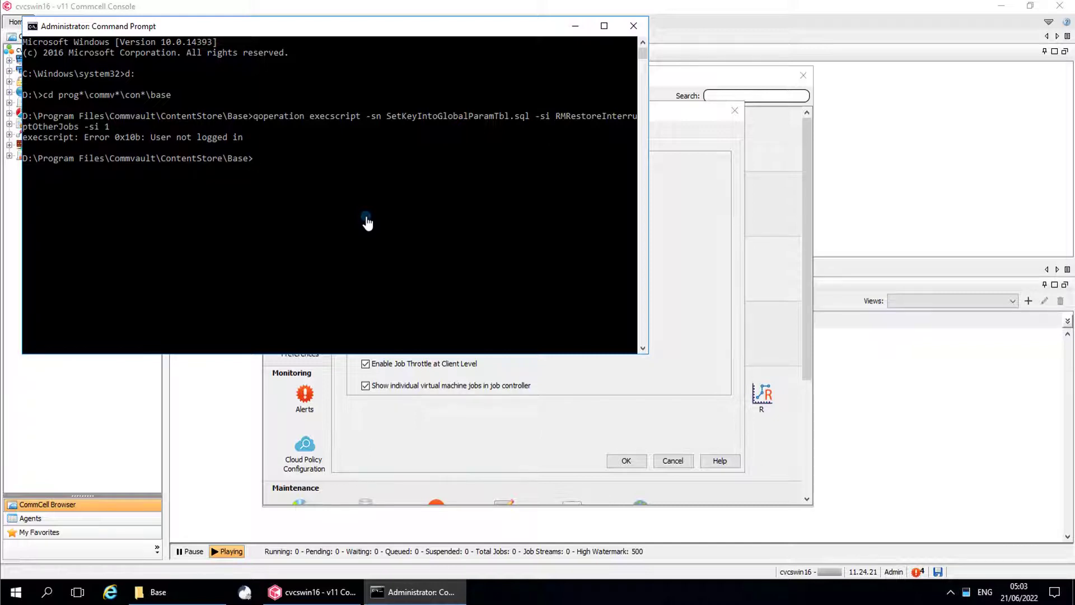
{"action": "type", "text": "ql"}
{"action": "type", "text": "ogin"}
Step: Log in to the CommCell with qlogin as user admin and its password
{"action": "key", "text": "Return"}
{"action": "type", "text": "admin"}
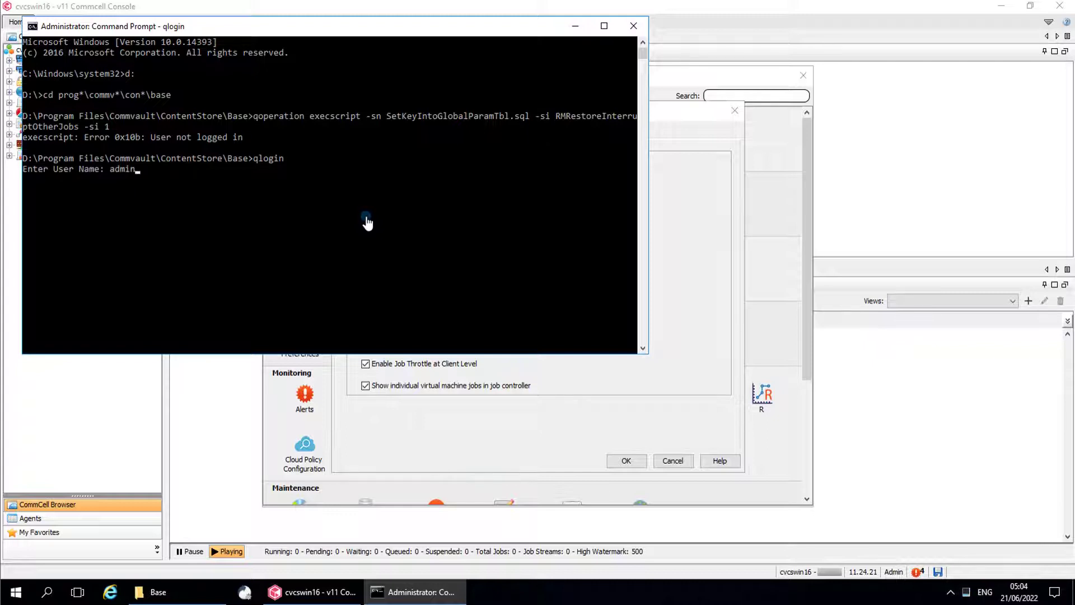
{"action": "key", "text": "Return"}
{"action": "key", "text": "Return"}
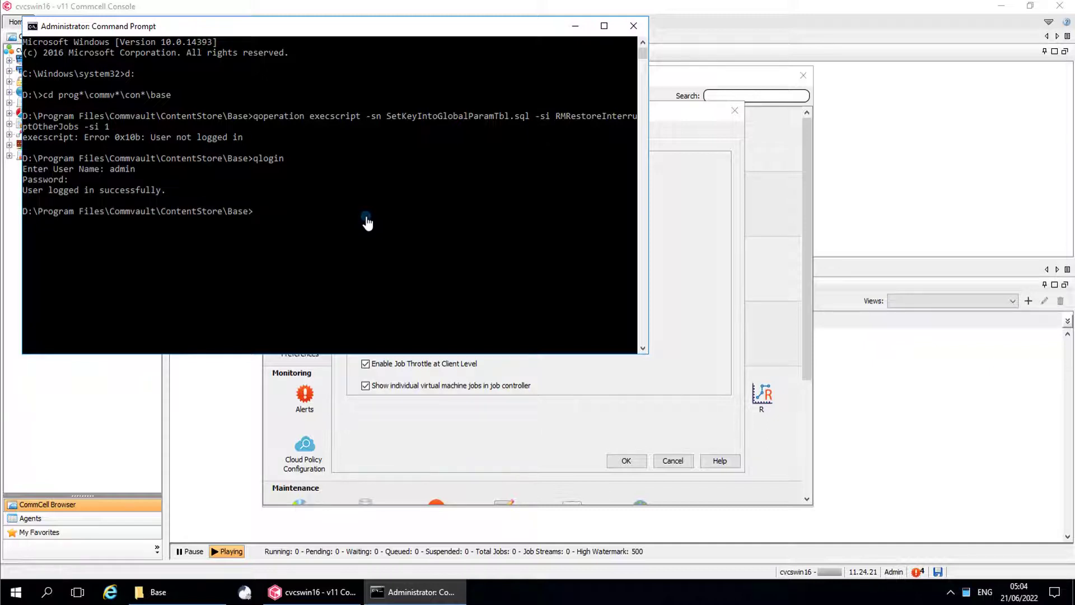
Step: Rerun the RMRestoreInterruptOtherJobs qoperation script while logged in, then retry it with value y
{"action": "key", "text": "Up"}
{"action": "key", "text": "Up"}
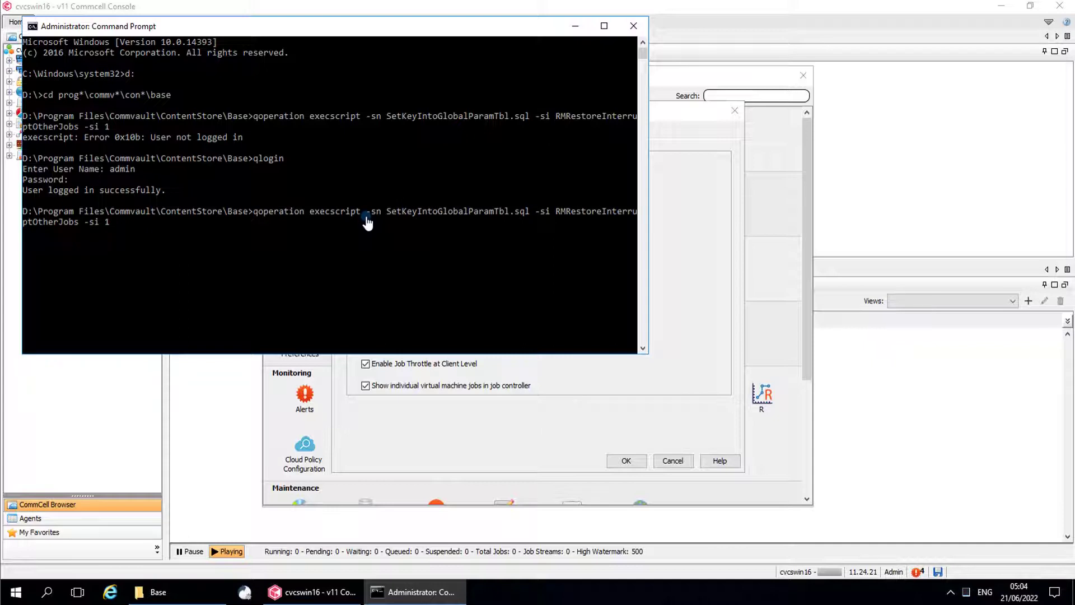
{"action": "key", "text": "Return"}
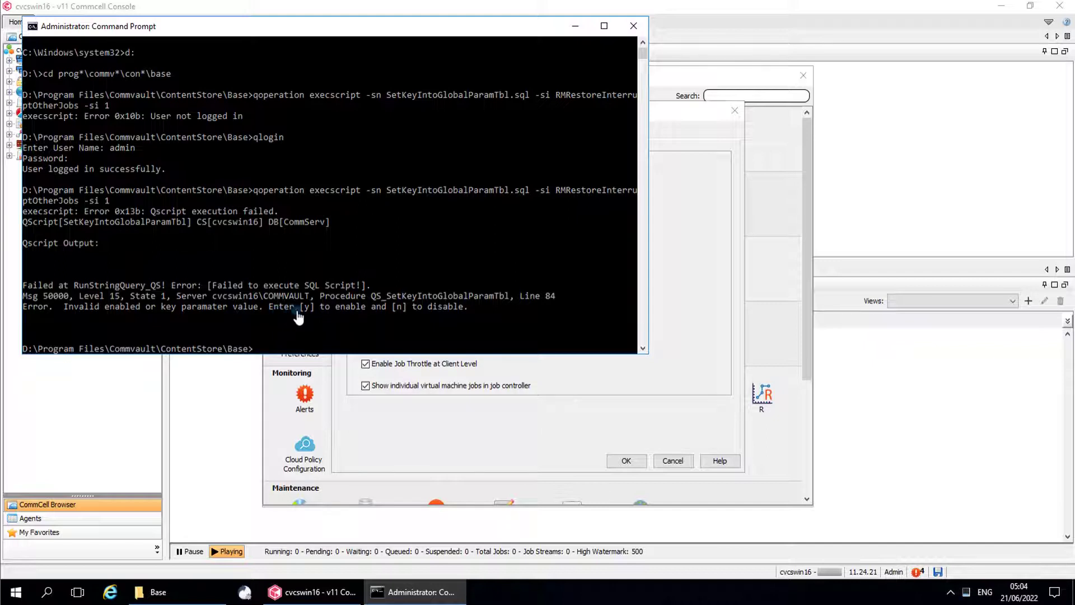
{"action": "key", "text": "Up"}
{"action": "type", "text": "y"}
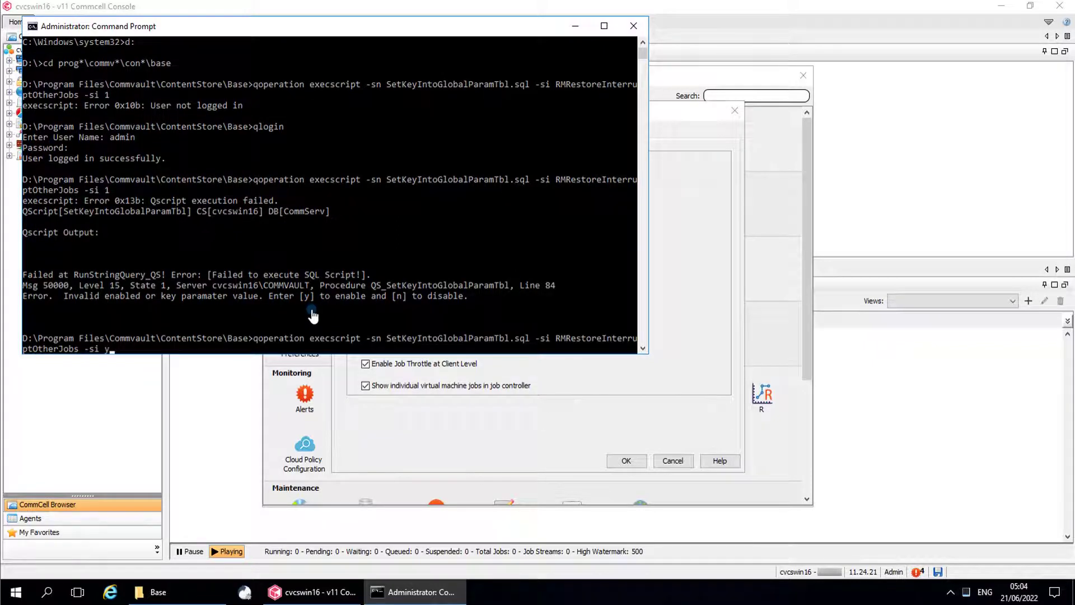
{"action": "key", "text": "Return"}
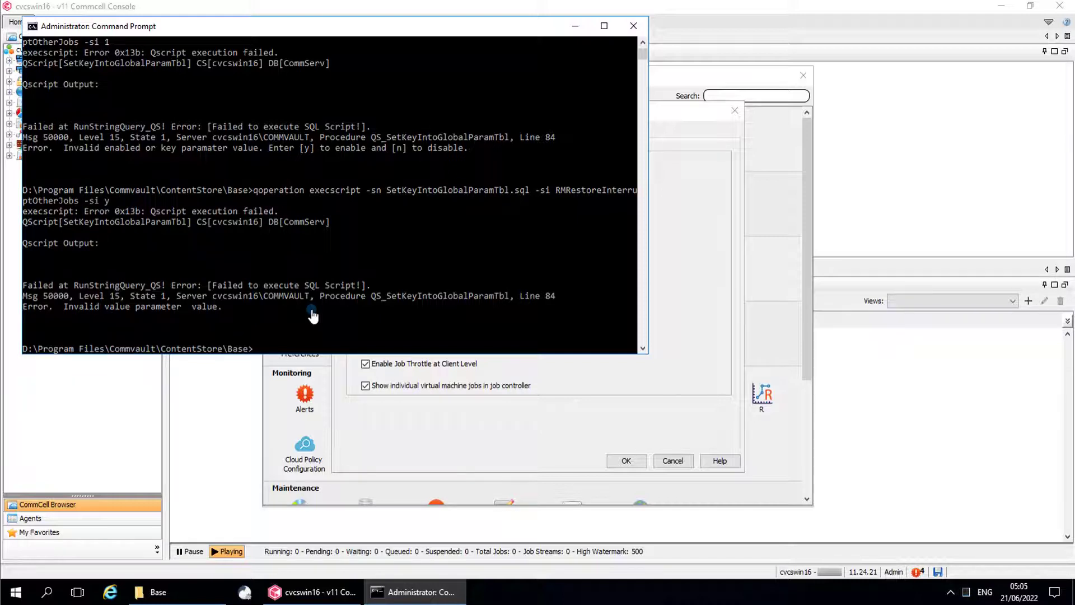
Step: Run the script with -si n so Qscript Execution succeeds
{"action": "key", "text": "Up"}
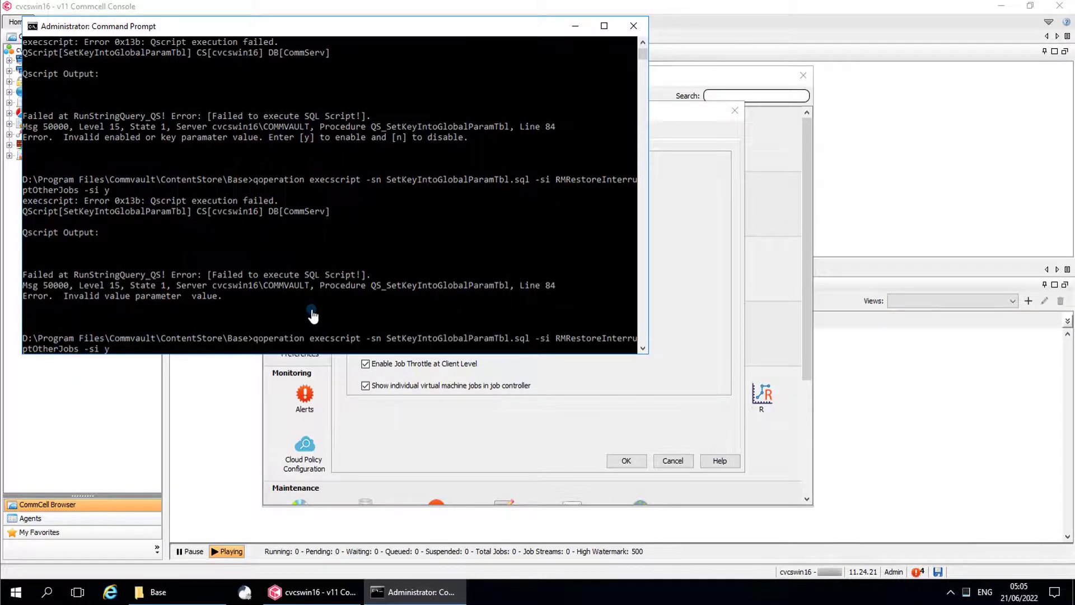
{"action": "key", "text": "BackSpace"}
{"action": "type", "text": "n"}
{"action": "key", "text": "Return"}
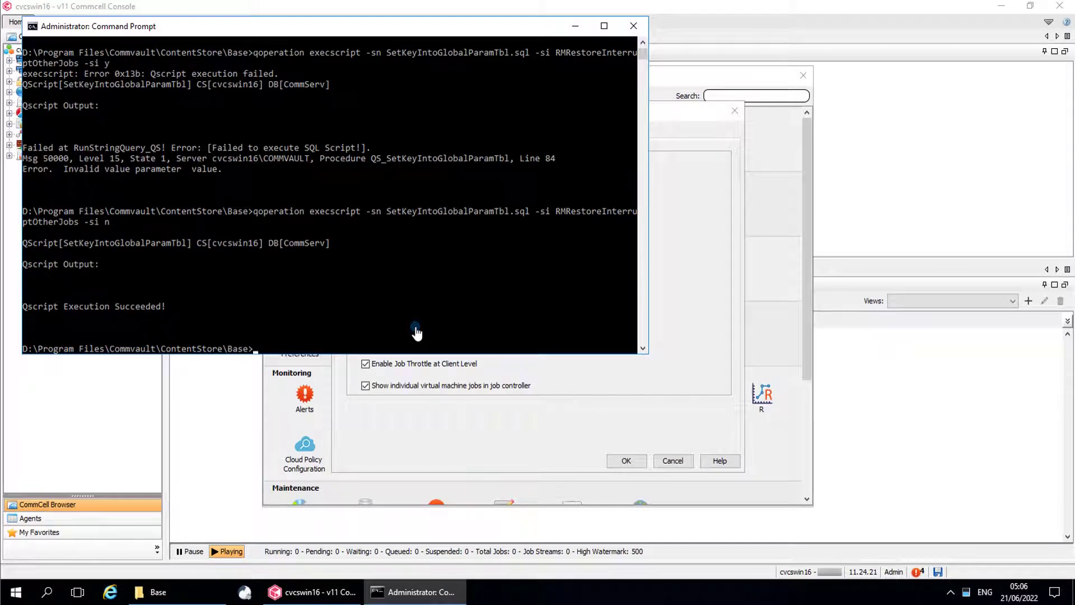
Step: Cancel Job Management and reopen it from the Control Panel to show Job Pre-Emption Control
{"action": "left_click", "coordinate": [575, 30]}
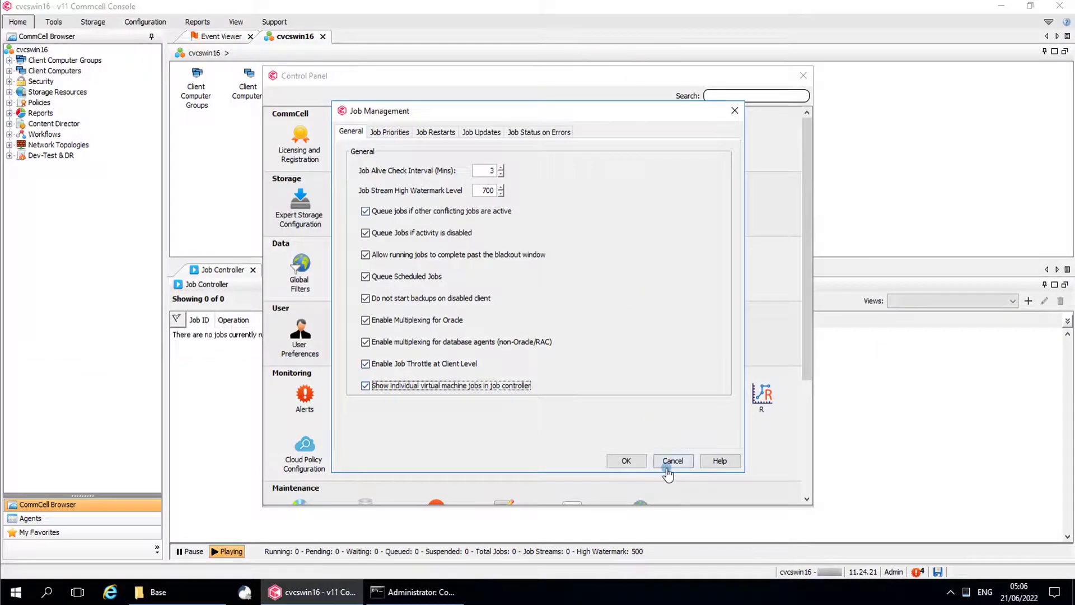
{"action": "left_click", "coordinate": [669, 468]}
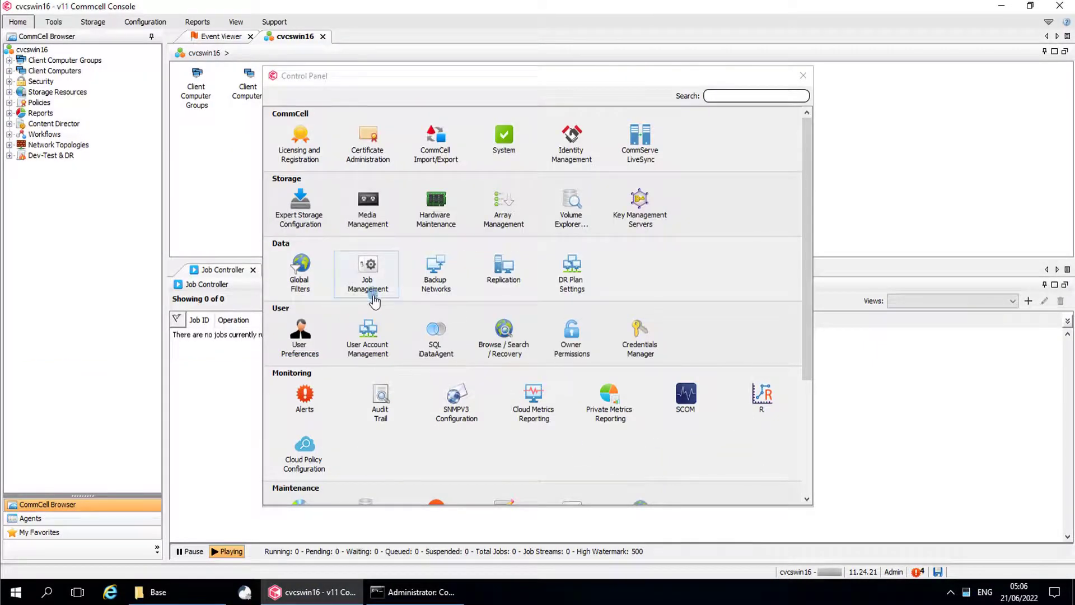
{"action": "left_click", "coordinate": [375, 299]}
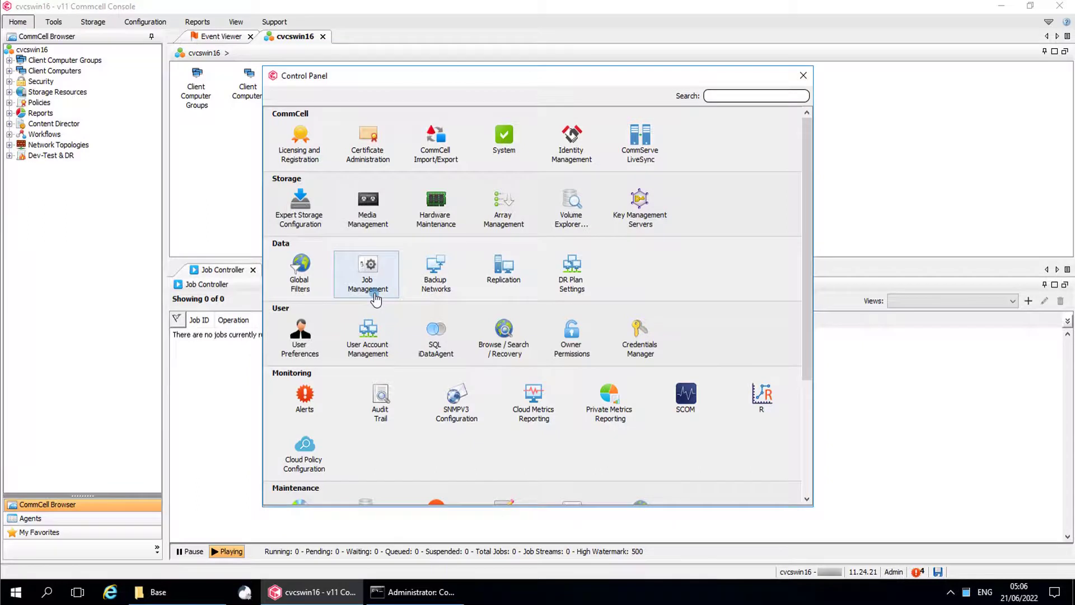
{"action": "double_click", "coordinate": [375, 300]}
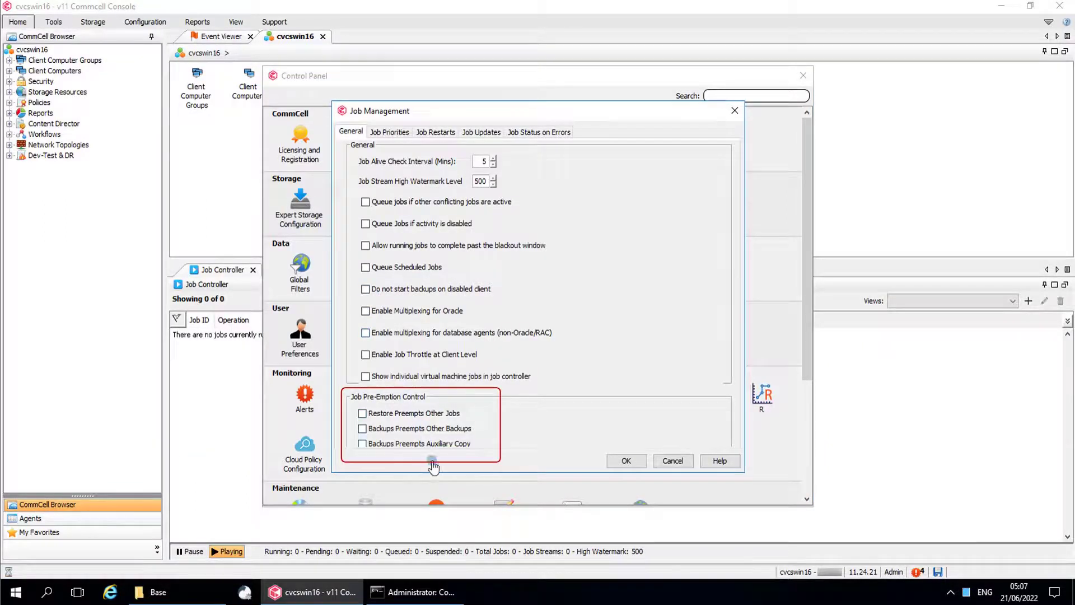
Step: Enlarge Job Management and check all three Restore and Backups preemption options
{"action": "left_click_drag", "start_coordinate": [430, 474], "coordinate": [425, 495]}
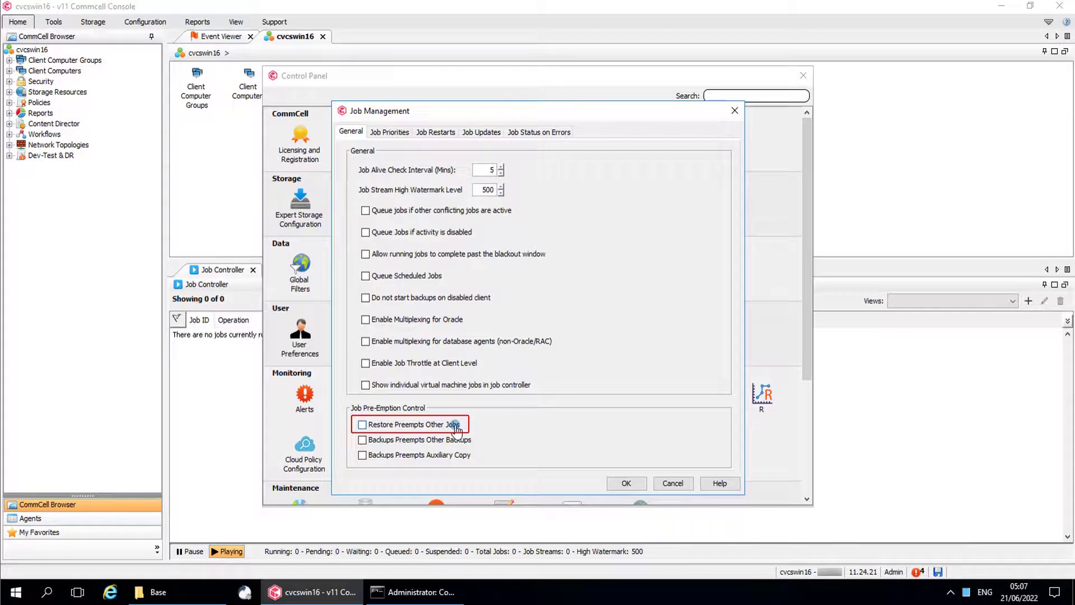
{"action": "left_click", "coordinate": [456, 428]}
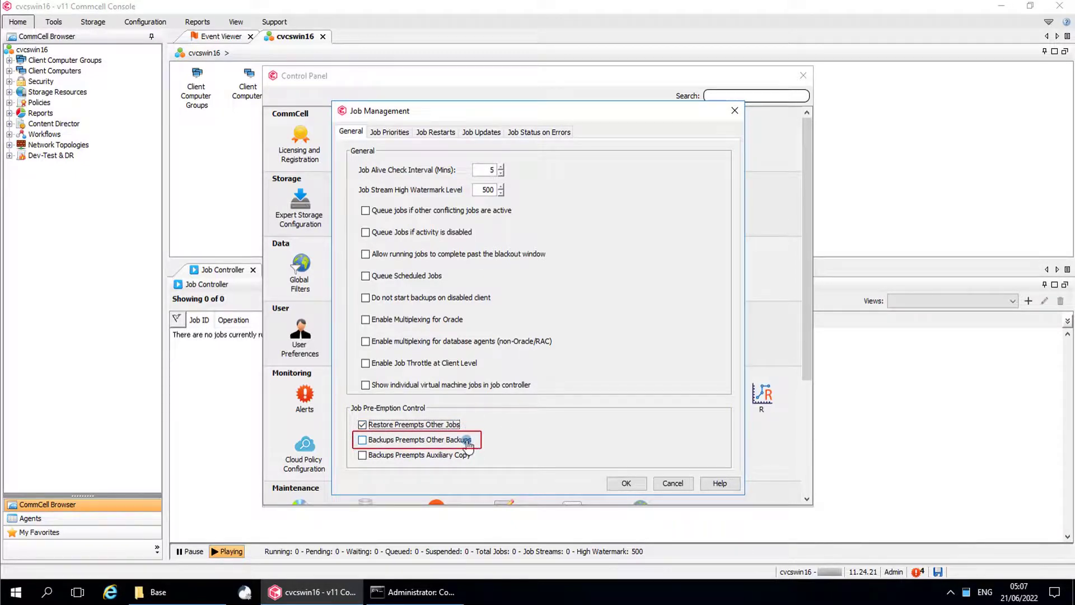
{"action": "left_click", "coordinate": [467, 442]}
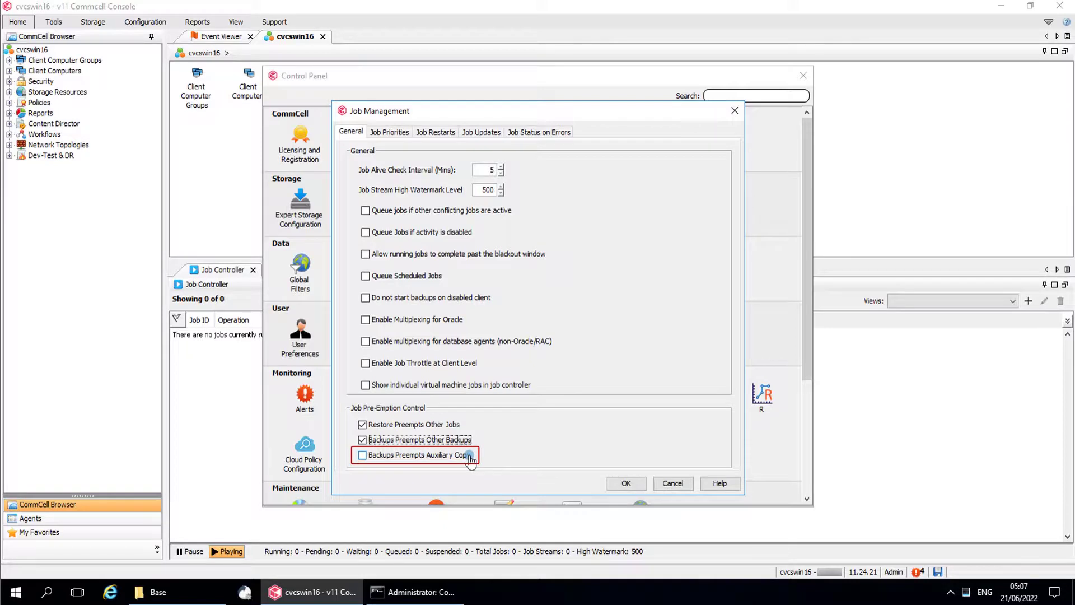
{"action": "left_click", "coordinate": [469, 456]}
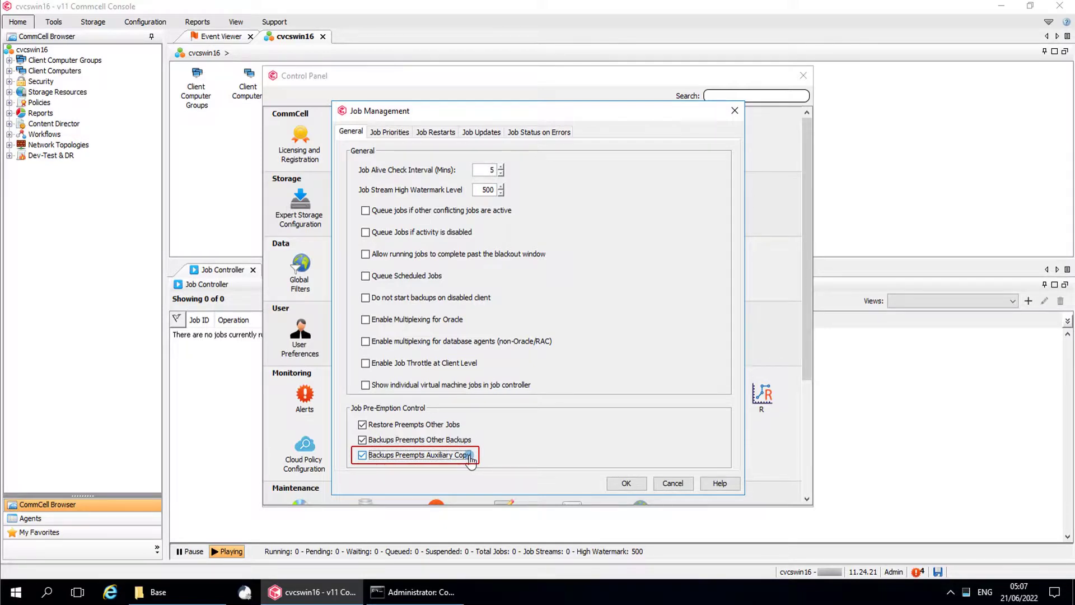